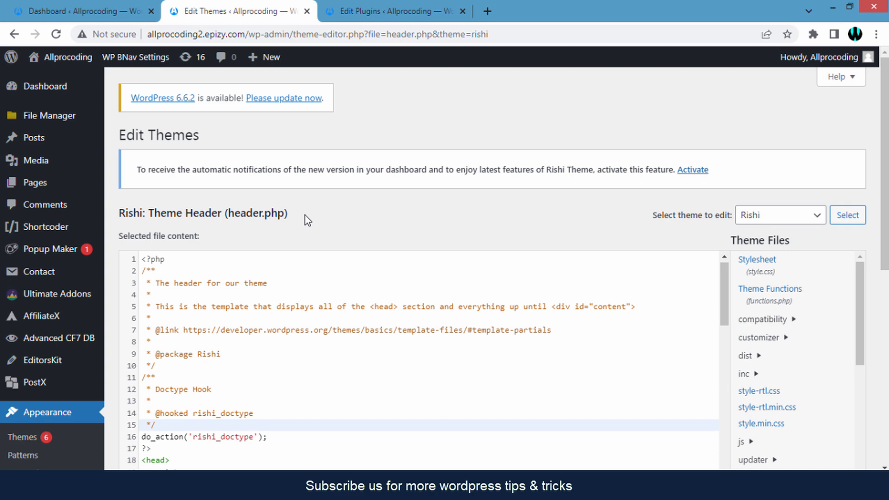
Check which file is open in the plugin editor and which one is open in the theme editor.
{"action": "left_click", "coordinate": [365, 13]}
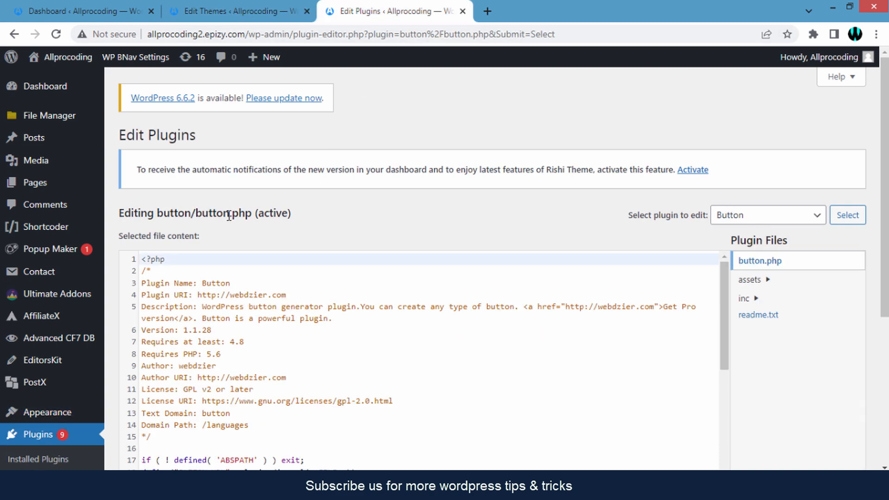
{"action": "left_click_drag", "start_coordinate": [147, 213], "coordinate": [302, 216]}
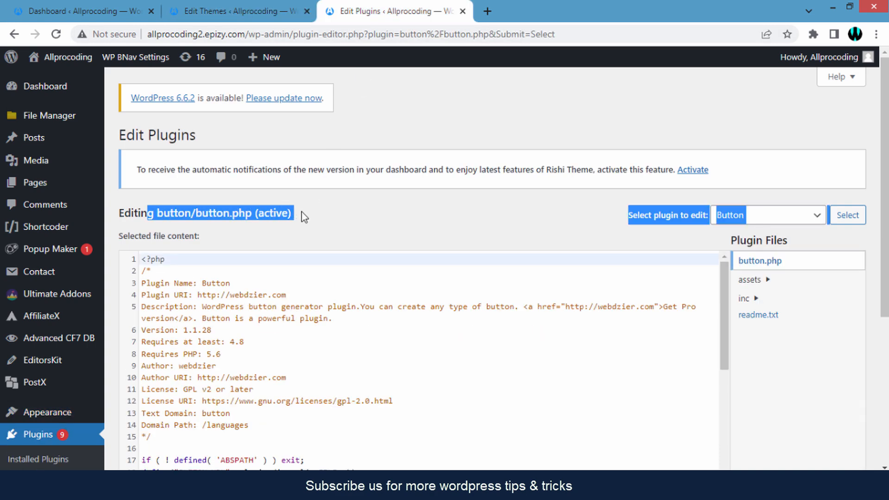
{"action": "left_click", "coordinate": [301, 213]}
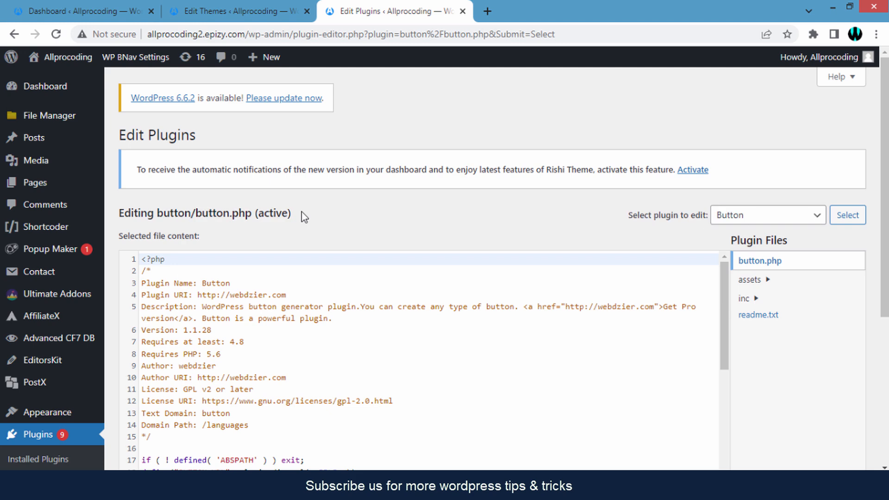
{"action": "left_click", "coordinate": [233, 16]}
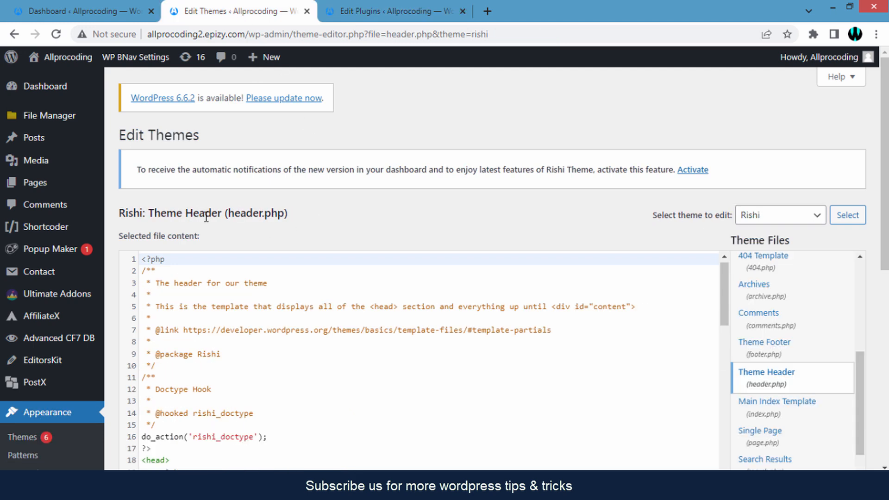
{"action": "left_click_drag", "start_coordinate": [154, 212], "coordinate": [284, 213]}
{"action": "left_click", "coordinate": [293, 217]}
Try to update the Rishi theme's header.php with two blank lines added after the closing PHP tag on line 17.
{"action": "scroll", "coordinate": [404, 236], "scroll_direction": "down", "scroll_amount": 3}
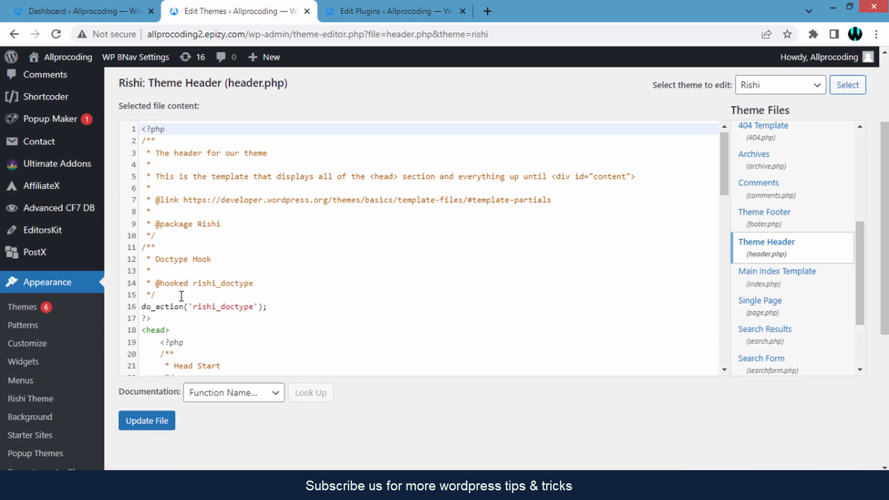
{"action": "left_click", "coordinate": [186, 317]}
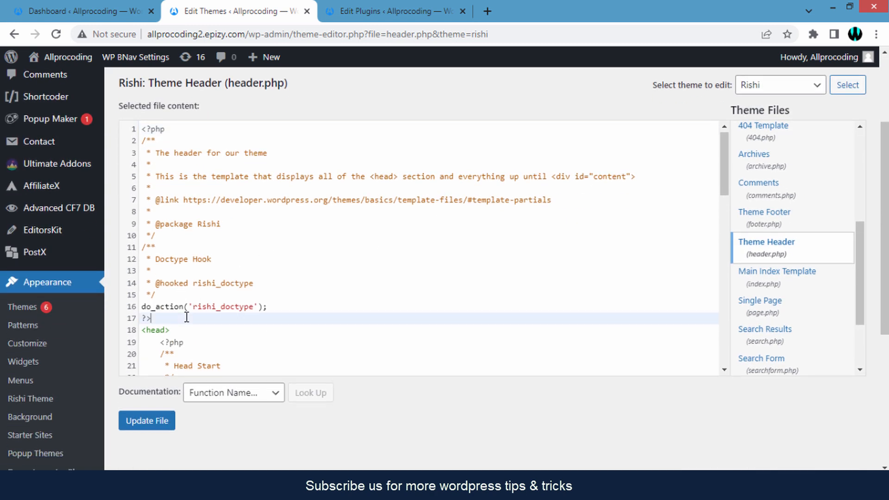
{"action": "key", "text": "Return"}
{"action": "key", "text": "Return"}
{"action": "scroll", "coordinate": [520, 404], "scroll_direction": "down", "scroll_amount": 4}
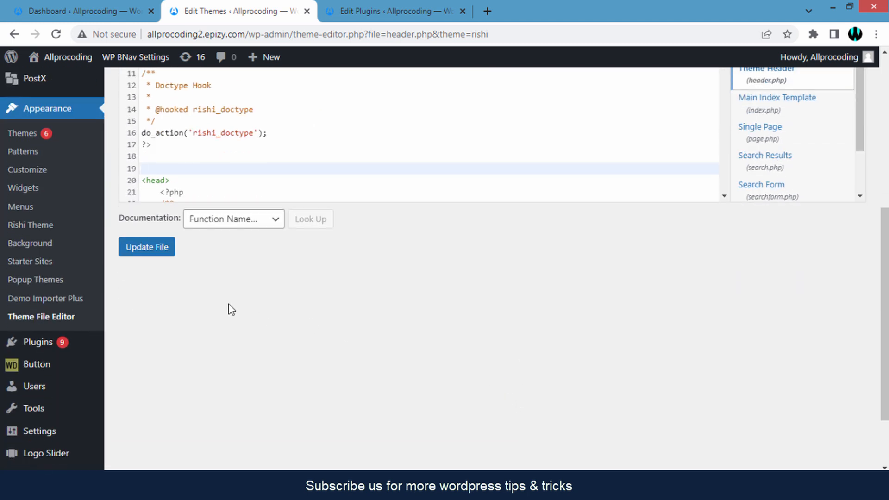
{"action": "left_click", "coordinate": [160, 260]}
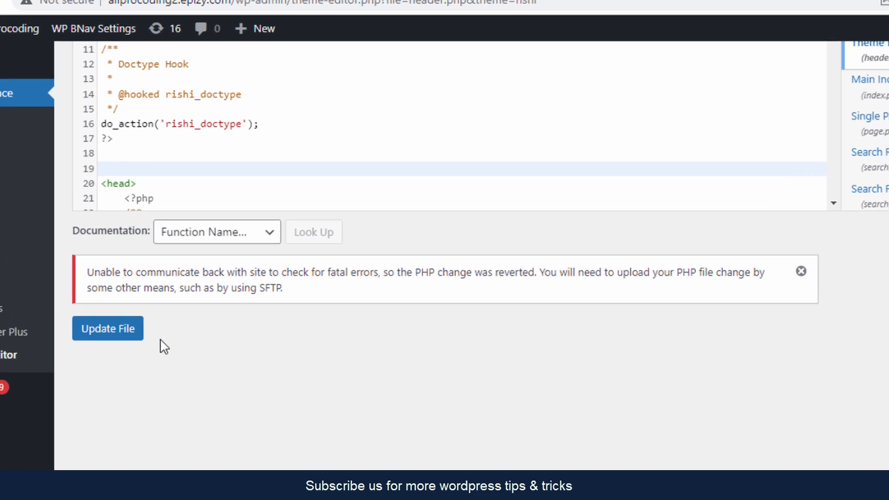
{"action": "left_click_drag", "start_coordinate": [68, 282], "coordinate": [319, 305]}
{"action": "left_click", "coordinate": [318, 305]}
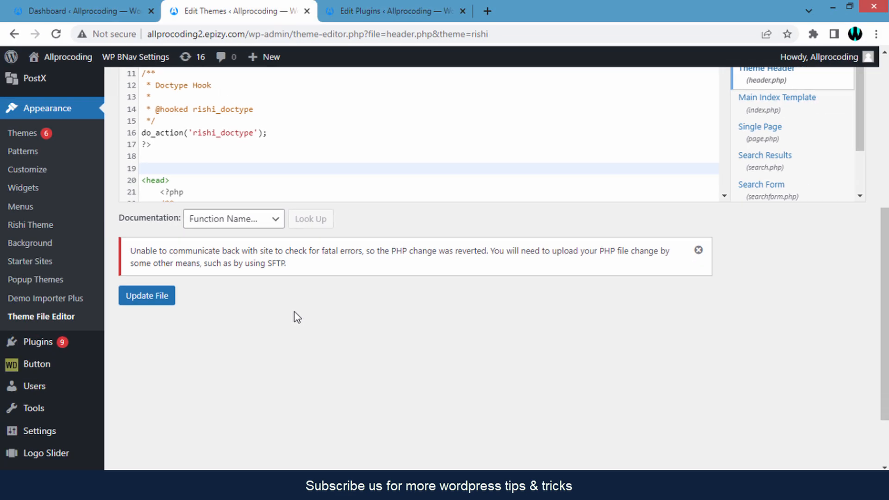
{"action": "triple_click", "coordinate": [295, 271]}
{"action": "left_click", "coordinate": [296, 271]}
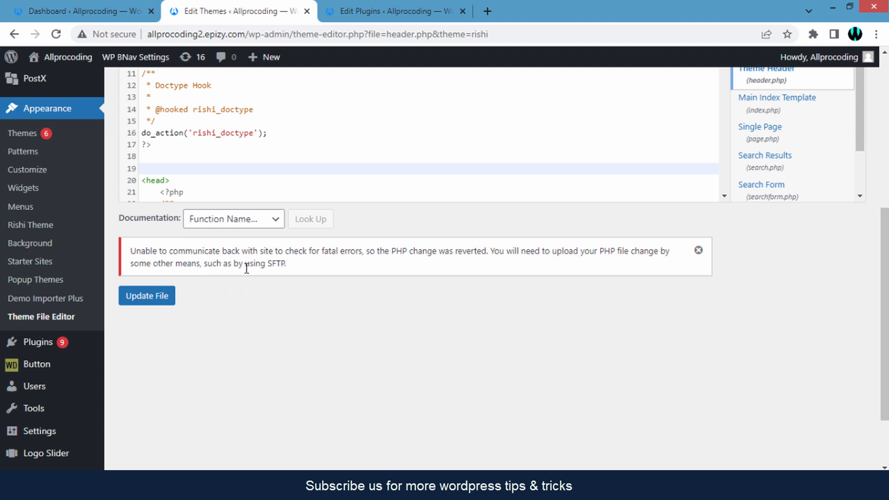
Search the plugins available to add for WP Editor, entering the plugin name followed by its author's name.
{"action": "scroll", "coordinate": [268, 316], "scroll_direction": "down", "scroll_amount": 2}
{"action": "scroll", "coordinate": [266, 315], "scroll_direction": "down", "scroll_amount": 2}
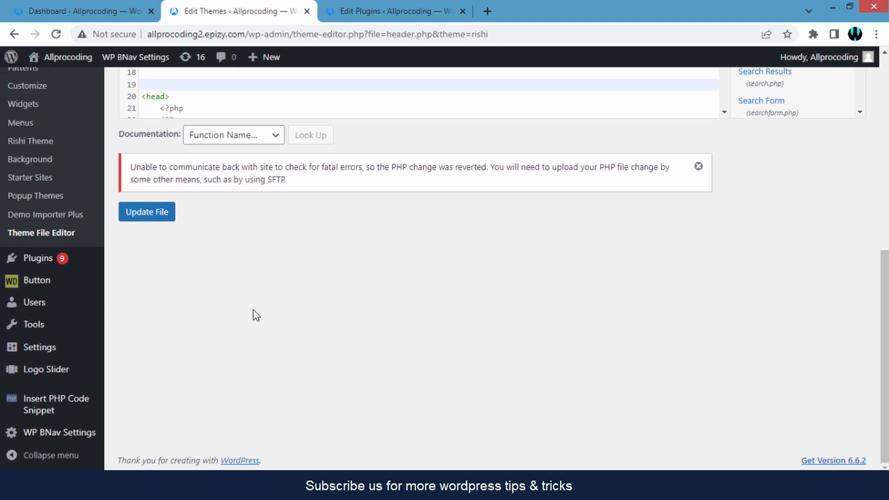
{"action": "left_click", "coordinate": [43, 265]}
{"action": "left_click", "coordinate": [515, 113]}
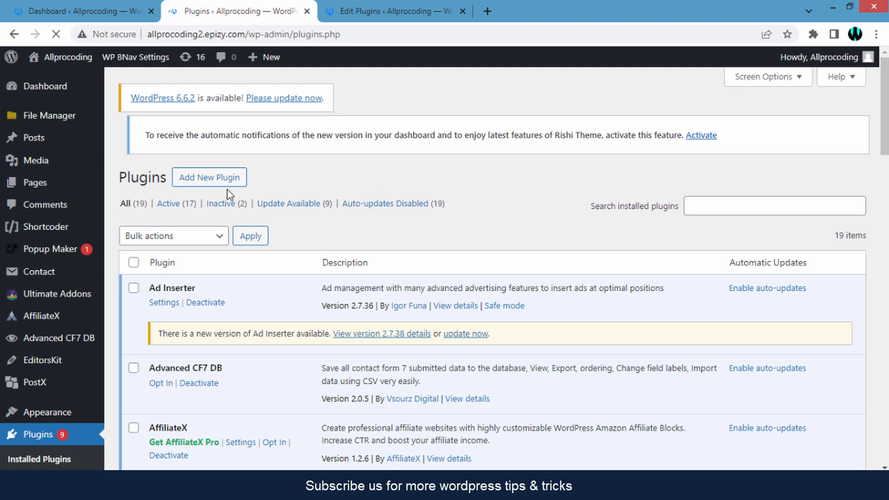
{"action": "left_click", "coordinate": [234, 139]}
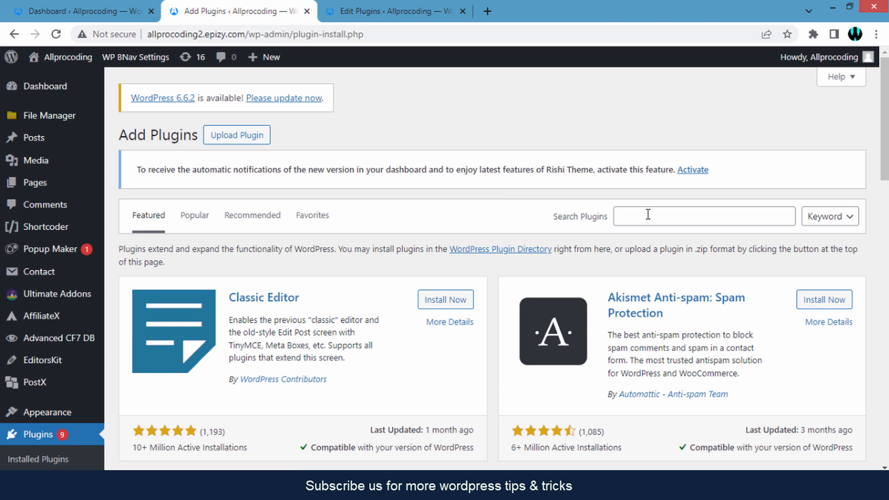
{"action": "left_click", "coordinate": [648, 214]}
{"action": "left_click", "coordinate": [654, 216]}
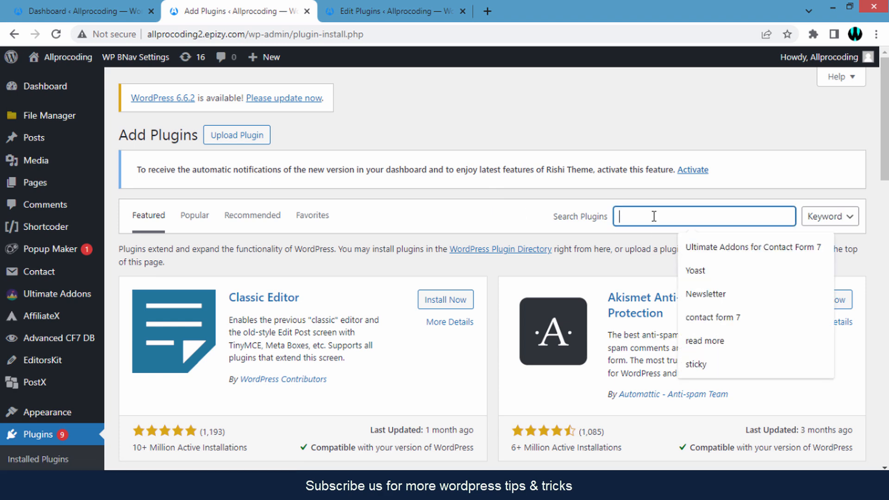
{"action": "type", "text": "WP Editor By Benjamin Rojas"}
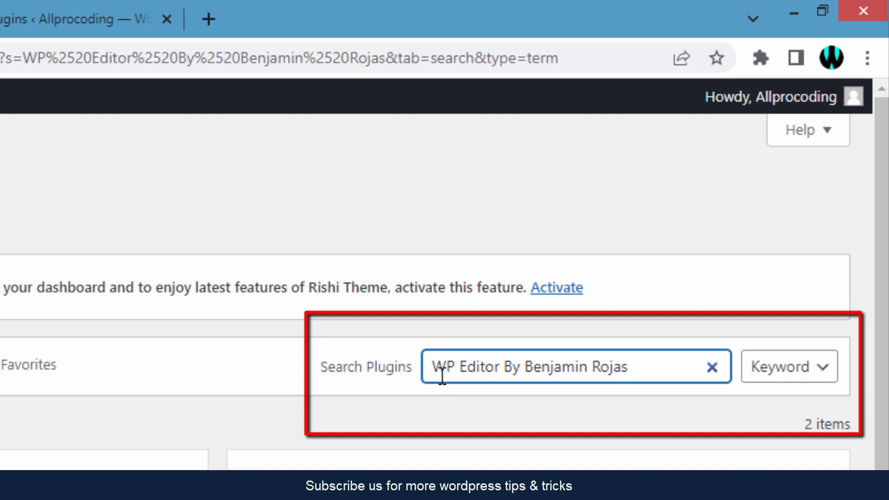
{"action": "left_click_drag", "start_coordinate": [434, 367], "coordinate": [499, 364]}
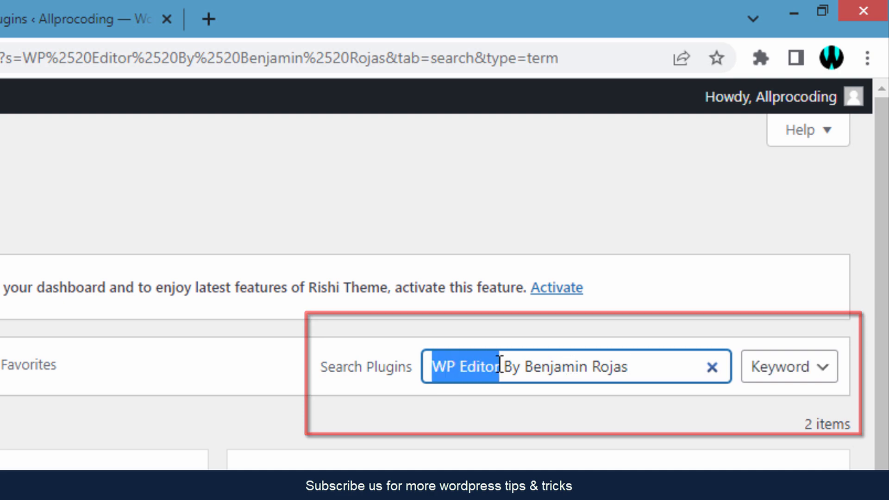
{"action": "left_click", "coordinate": [498, 367]}
{"action": "left_click", "coordinate": [474, 421]}
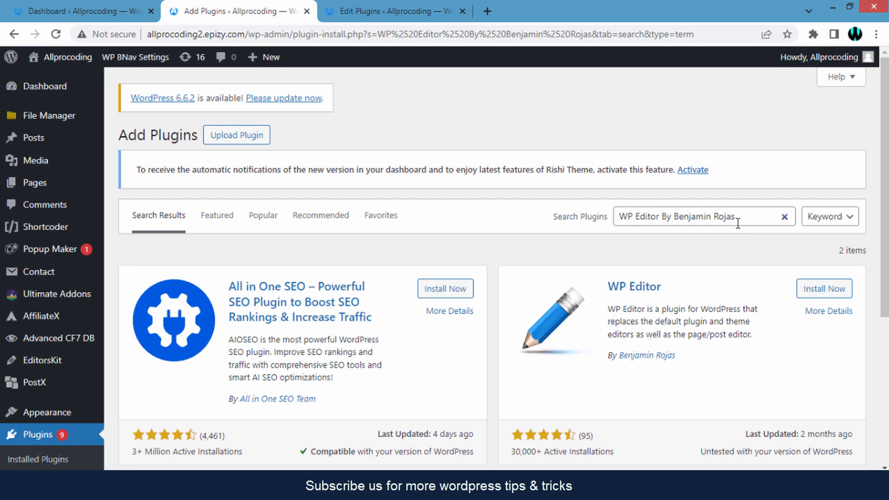
Install and activate the WP Editor plugin.
{"action": "scroll", "coordinate": [738, 224], "scroll_direction": "down", "scroll_amount": 2}
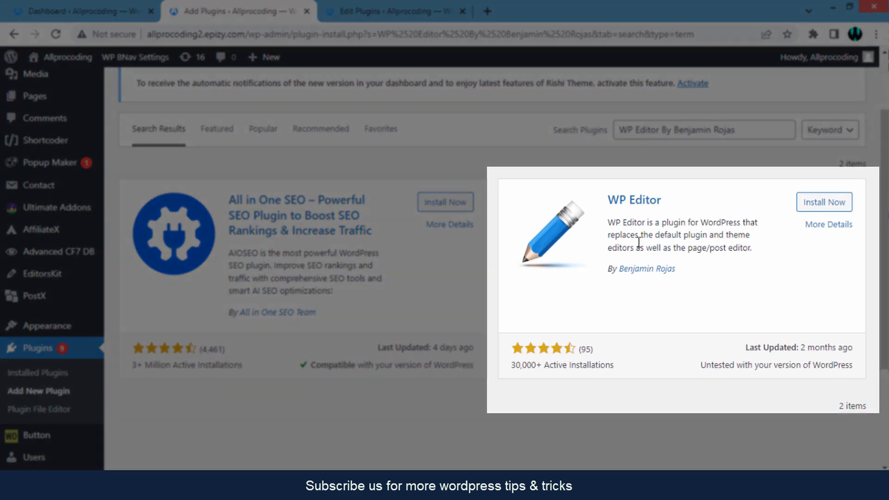
{"action": "left_click", "coordinate": [799, 205]}
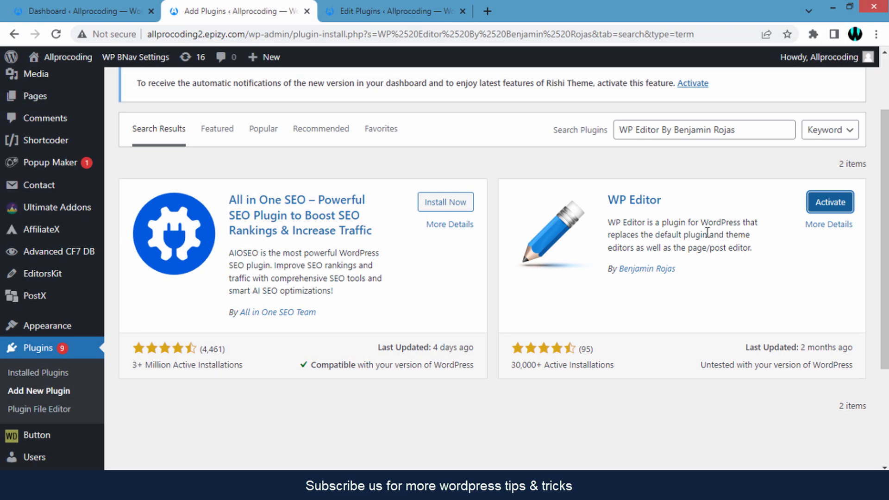
{"action": "left_click", "coordinate": [824, 211]}
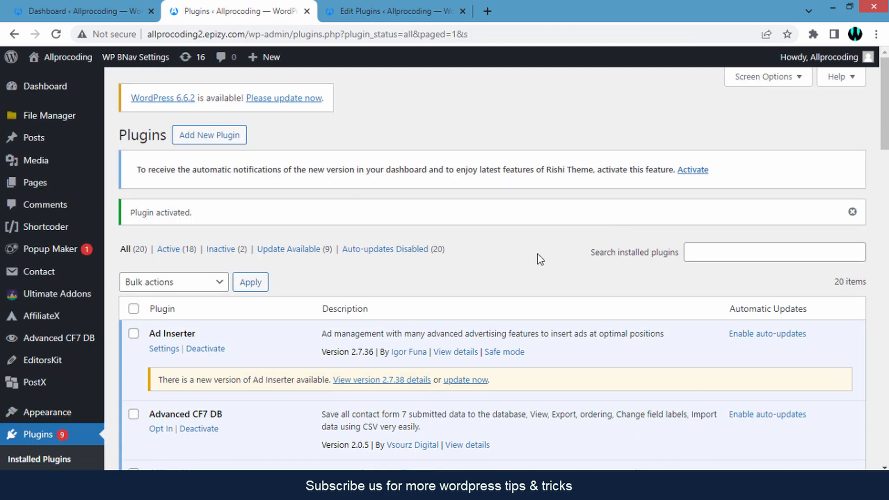
Open the WP Editor settings page and view its overview.
{"action": "scroll", "coordinate": [418, 260], "scroll_direction": "down", "scroll_amount": 1}
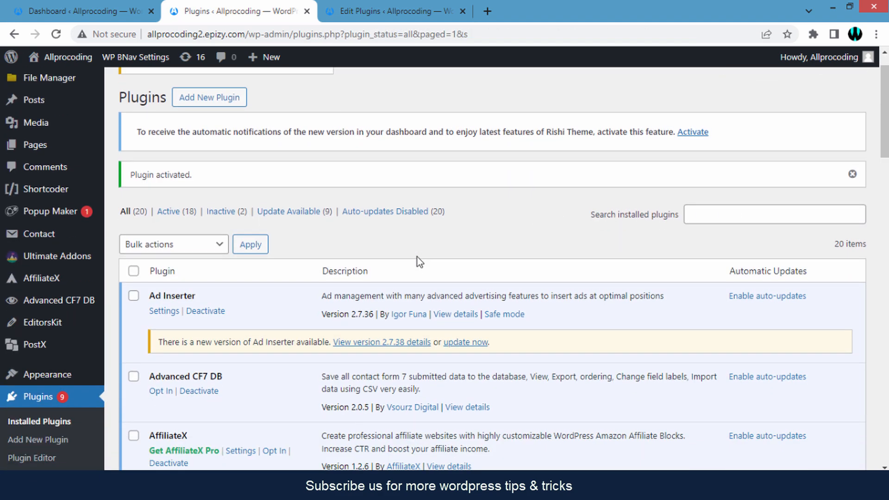
{"action": "scroll", "coordinate": [418, 257], "scroll_direction": "down", "scroll_amount": 7}
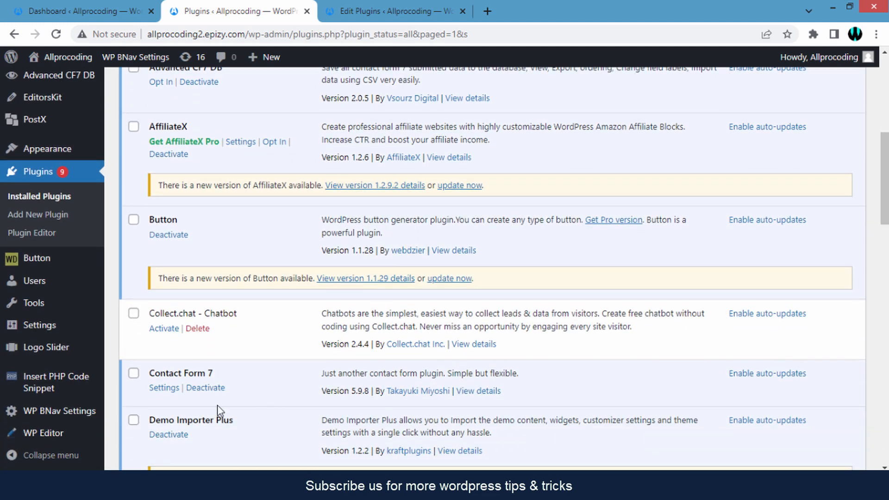
{"action": "left_click", "coordinate": [43, 434]}
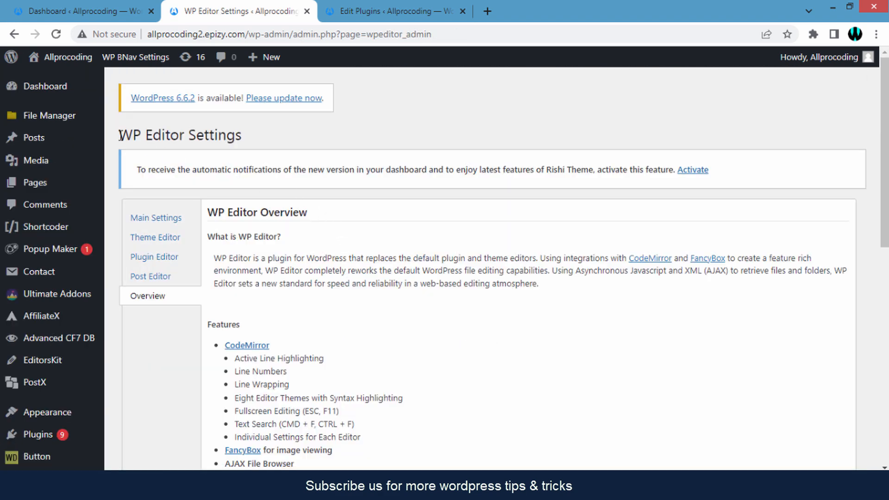
{"action": "left_click_drag", "start_coordinate": [120, 135], "coordinate": [252, 140]}
{"action": "left_click", "coordinate": [252, 140]}
{"action": "scroll", "coordinate": [335, 138], "scroll_direction": "down", "scroll_amount": 2}
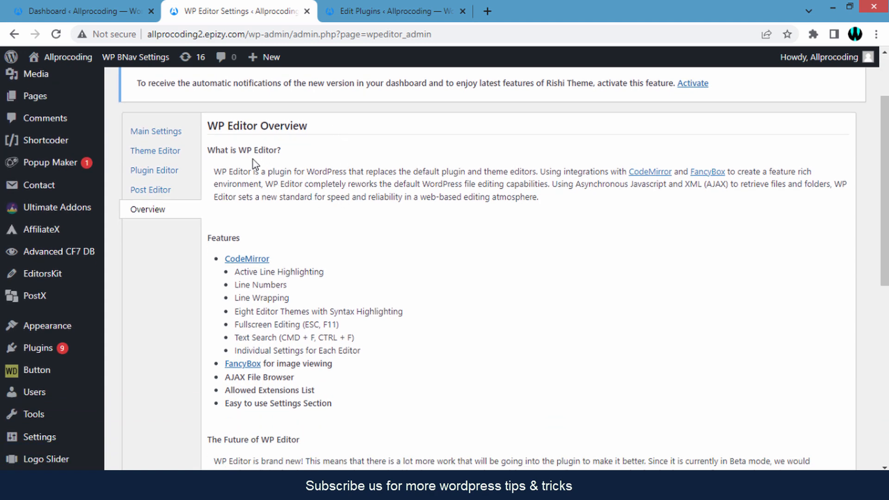
Save WP Editor's Theme Editor settings with the default options kept.
{"action": "left_click", "coordinate": [145, 153]}
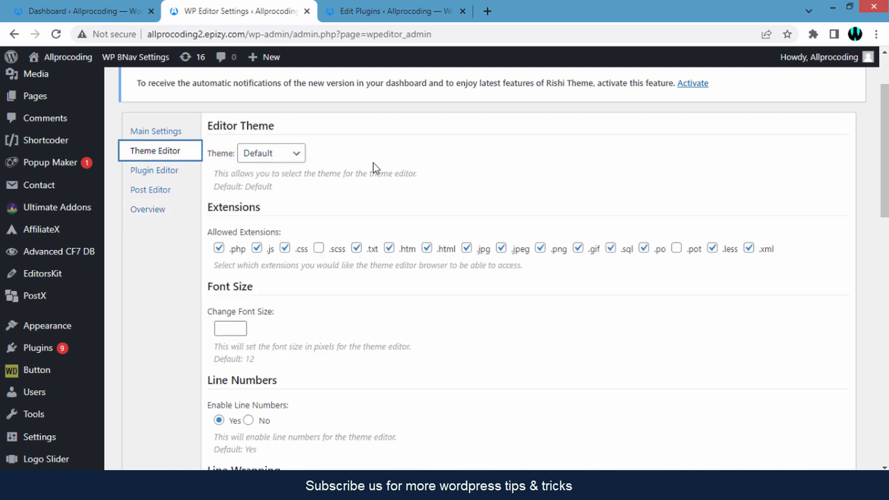
{"action": "left_click", "coordinate": [520, 127]}
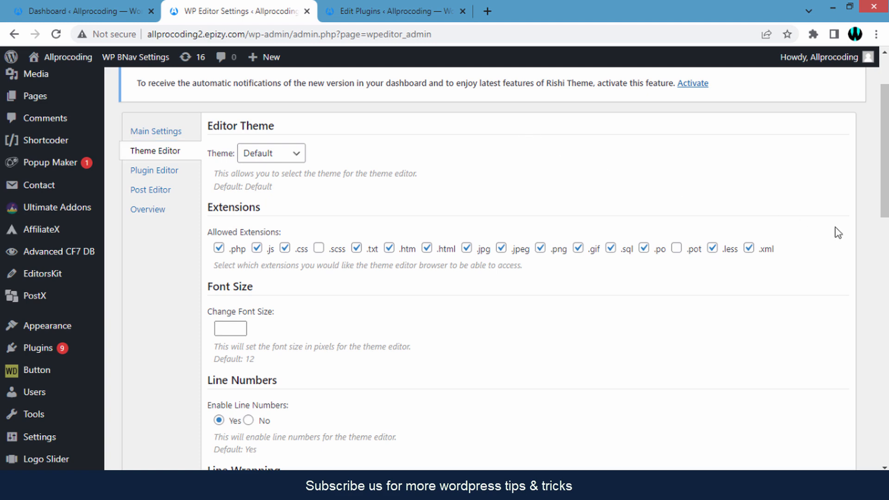
{"action": "scroll", "coordinate": [829, 229], "scroll_direction": "down", "scroll_amount": 15}
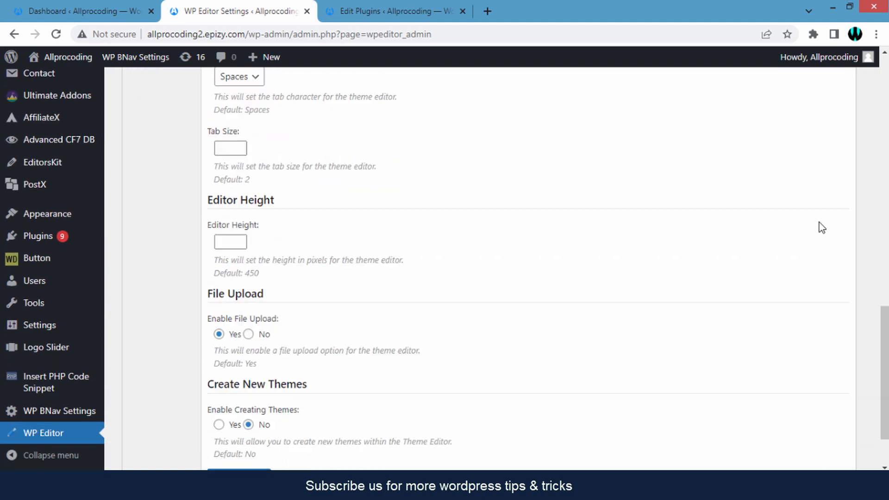
{"action": "scroll", "coordinate": [819, 227], "scroll_direction": "down", "scroll_amount": 2}
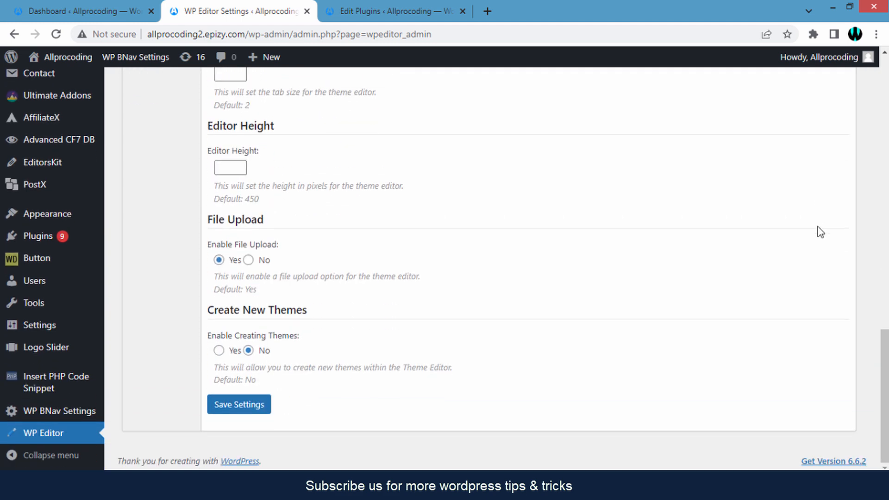
{"action": "left_click", "coordinate": [238, 407]}
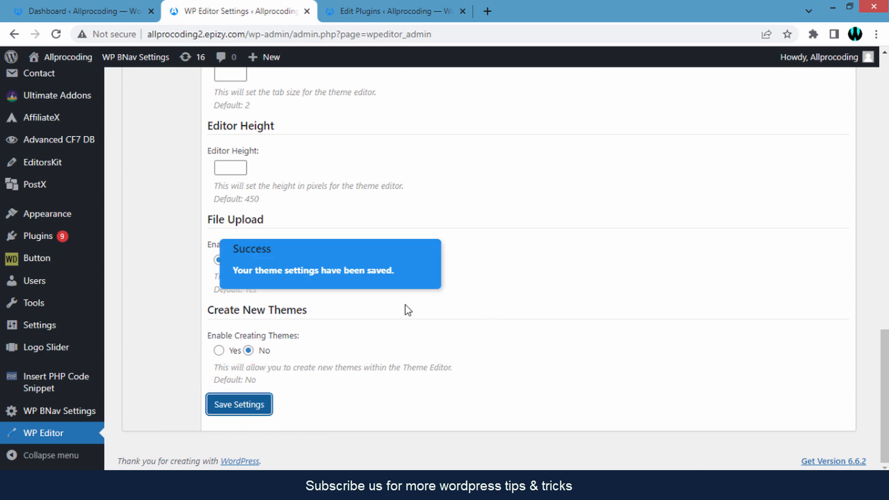
Save WP Editor's Plugin Editor settings with the default options kept.
{"action": "scroll", "coordinate": [590, 290], "scroll_direction": "up", "scroll_amount": 15}
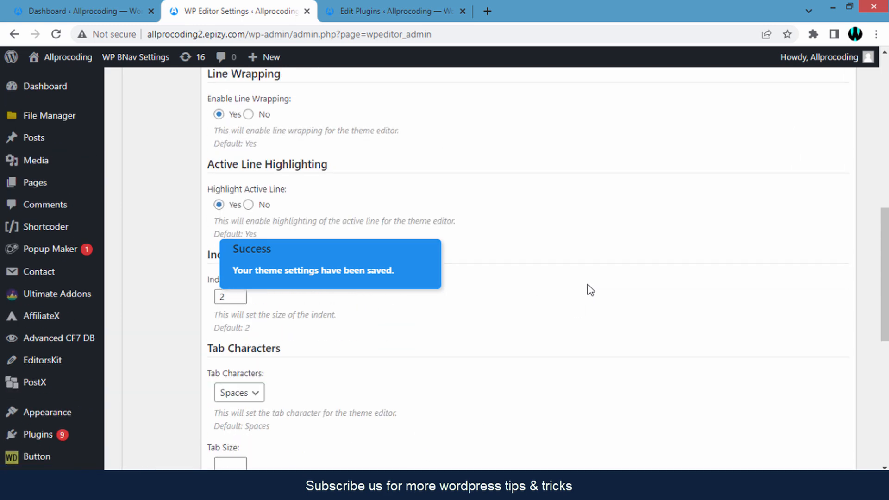
{"action": "scroll", "coordinate": [590, 290], "scroll_direction": "up", "scroll_amount": 5}
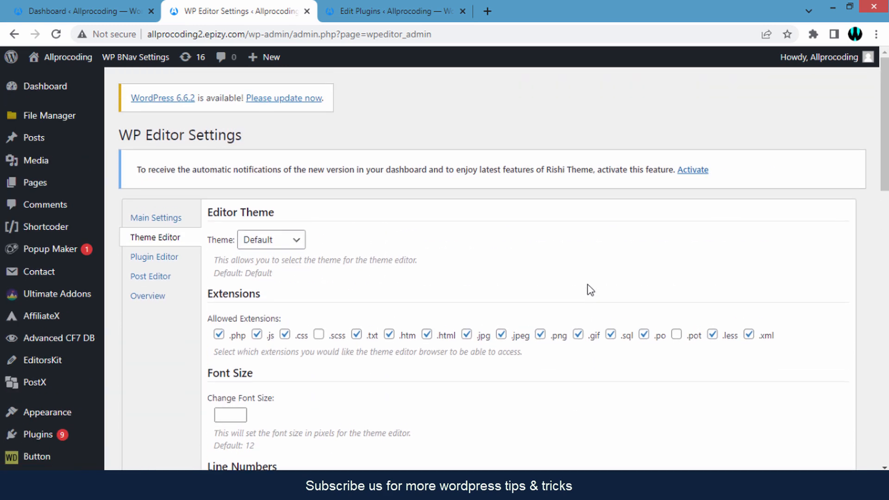
{"action": "left_click", "coordinate": [174, 260]}
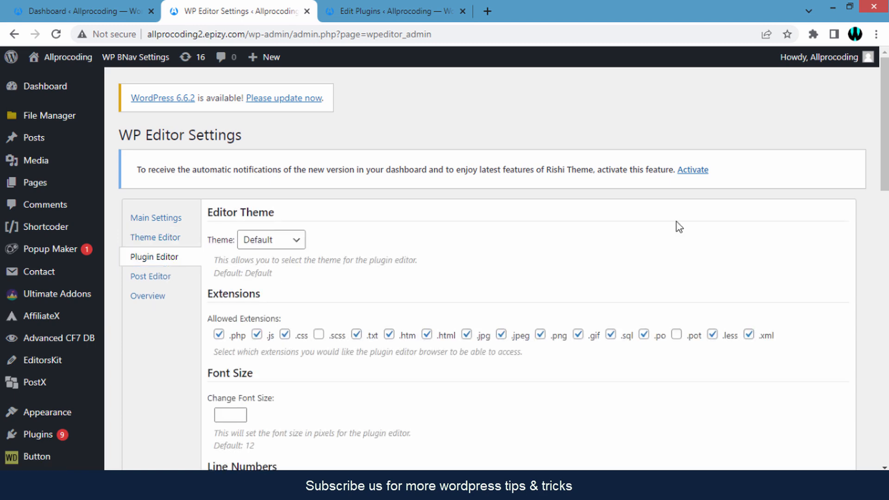
{"action": "scroll", "coordinate": [677, 222], "scroll_direction": "down", "scroll_amount": 10}
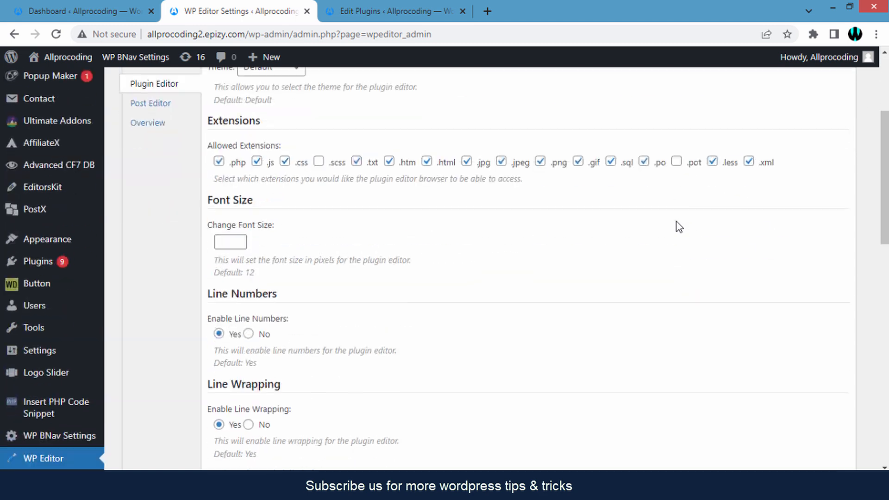
{"action": "scroll", "coordinate": [677, 222], "scroll_direction": "down", "scroll_amount": 7}
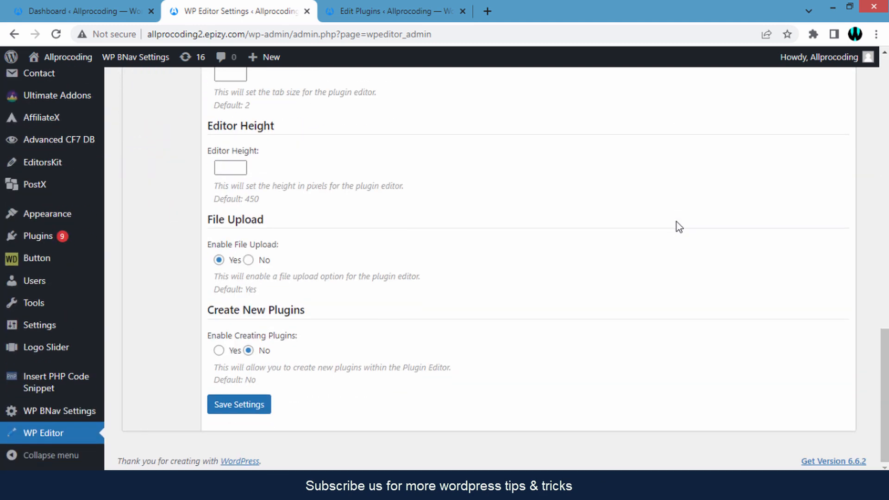
{"action": "left_click", "coordinate": [250, 410]}
{"action": "scroll", "coordinate": [766, 338], "scroll_direction": "up", "scroll_amount": 5}
{"action": "scroll", "coordinate": [766, 339], "scroll_direction": "up", "scroll_amount": 12}
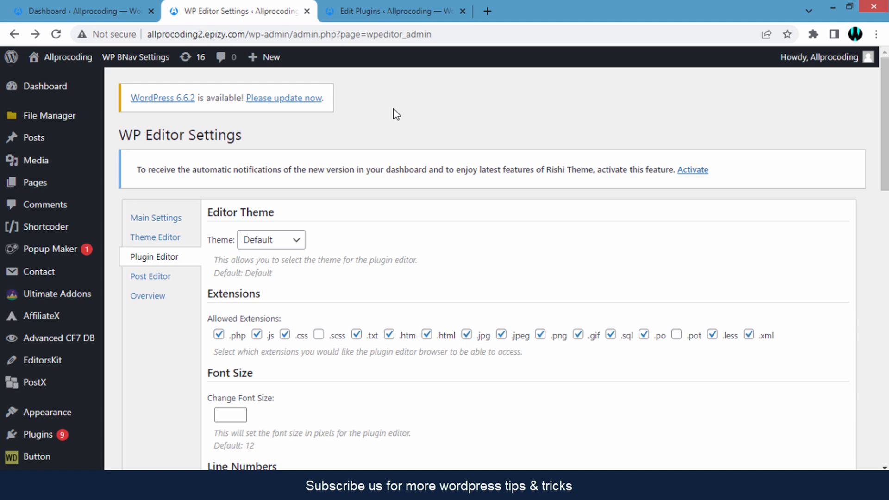
Open WP Editor's theme file editor and keep Rishi as the theme to edit.
{"action": "scroll", "coordinate": [394, 116], "scroll_direction": "down", "scroll_amount": 4}
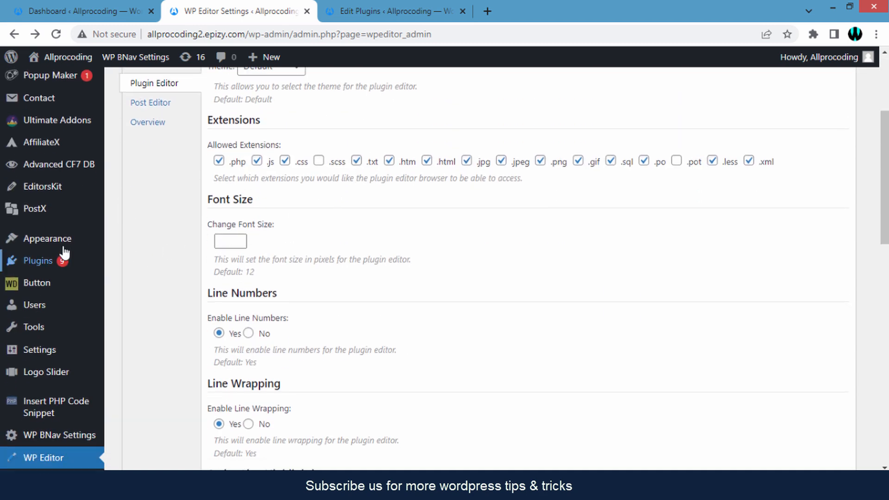
{"action": "mouse_move", "coordinate": [64, 250]}
{"action": "scroll", "coordinate": [176, 287], "scroll_direction": "down", "scroll_amount": 1}
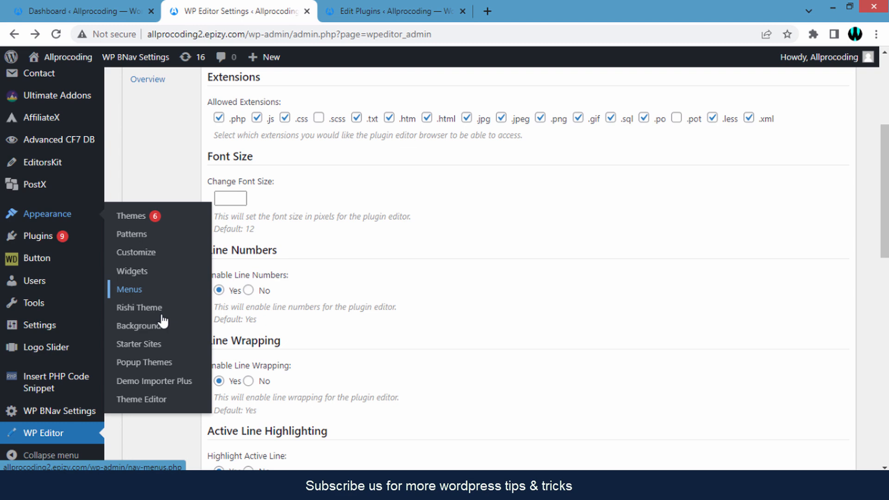
{"action": "left_click", "coordinate": [170, 400]}
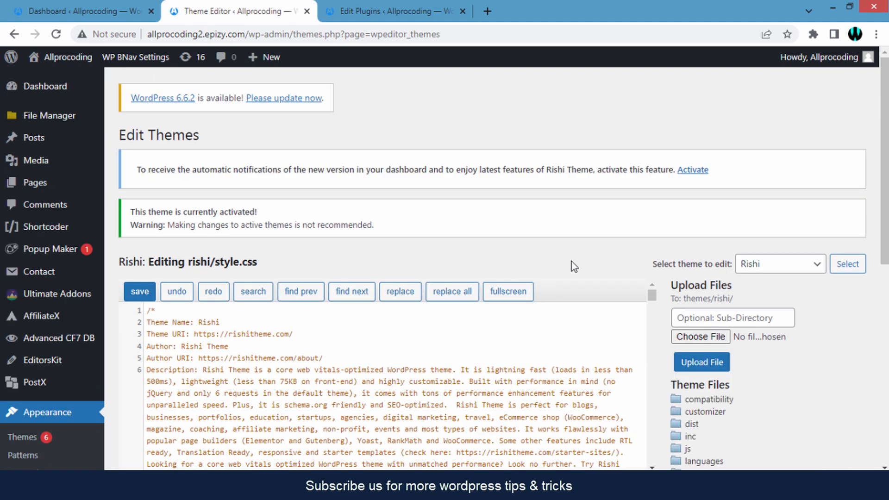
{"action": "left_click", "coordinate": [816, 265]}
{"action": "left_click", "coordinate": [805, 322]}
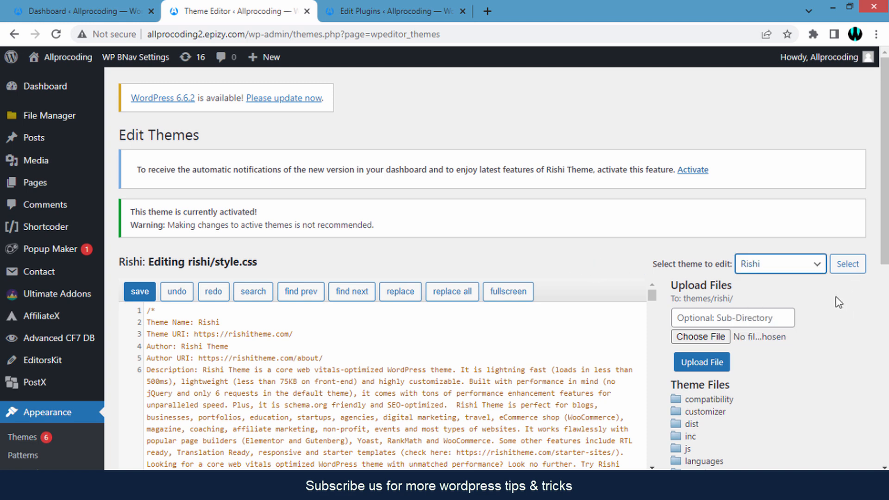
Open the Rishi theme's header.php file for editing.
{"action": "scroll", "coordinate": [838, 292], "scroll_direction": "down", "scroll_amount": 2}
{"action": "scroll", "coordinate": [842, 277], "scroll_direction": "down", "scroll_amount": 5}
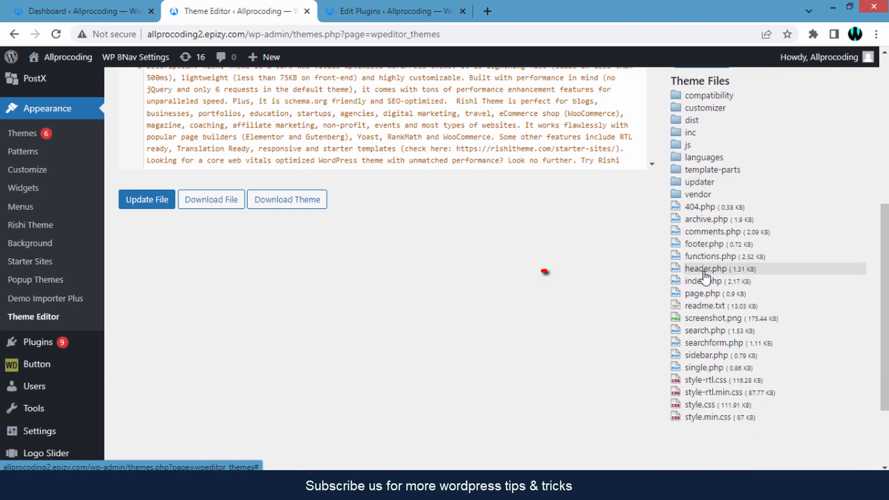
{"action": "left_click", "coordinate": [738, 274]}
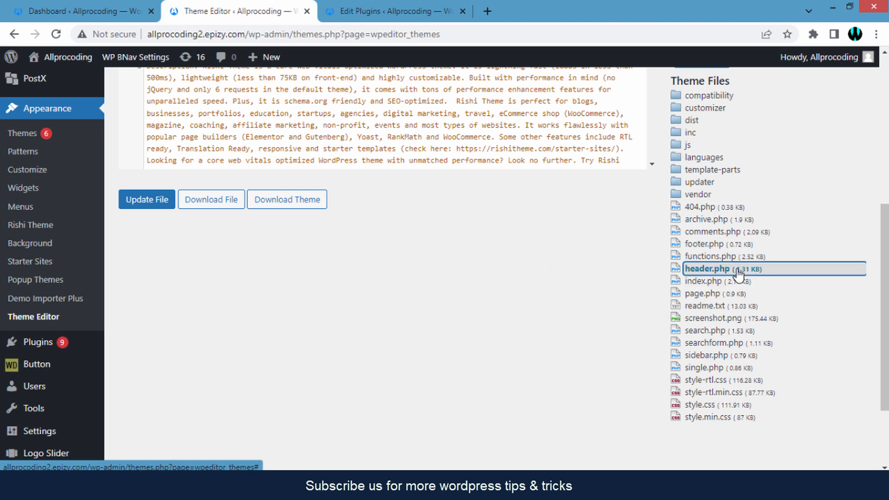
Insert two blank lines after the rishi_head_end action, just before the closing head tag in header.php.
{"action": "scroll", "coordinate": [588, 222], "scroll_direction": "down", "scroll_amount": 2}
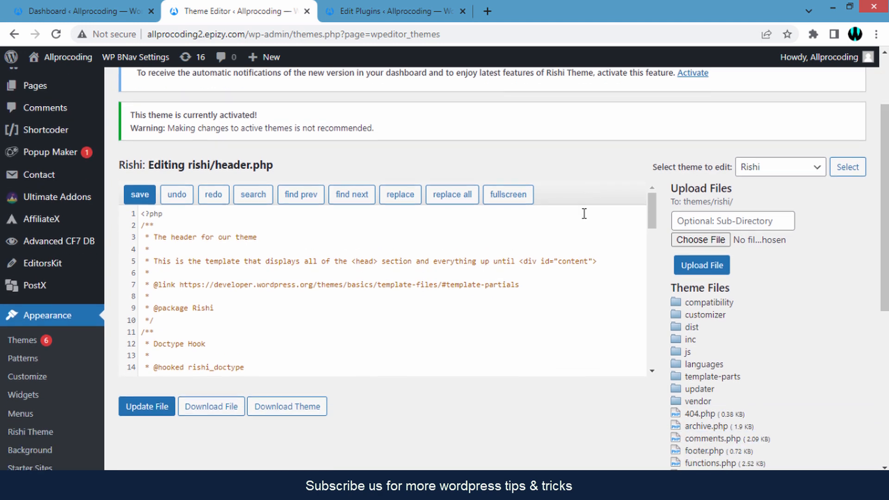
{"action": "scroll", "coordinate": [416, 278], "scroll_direction": "down", "scroll_amount": 4}
{"action": "scroll", "coordinate": [334, 273], "scroll_direction": "down", "scroll_amount": 6}
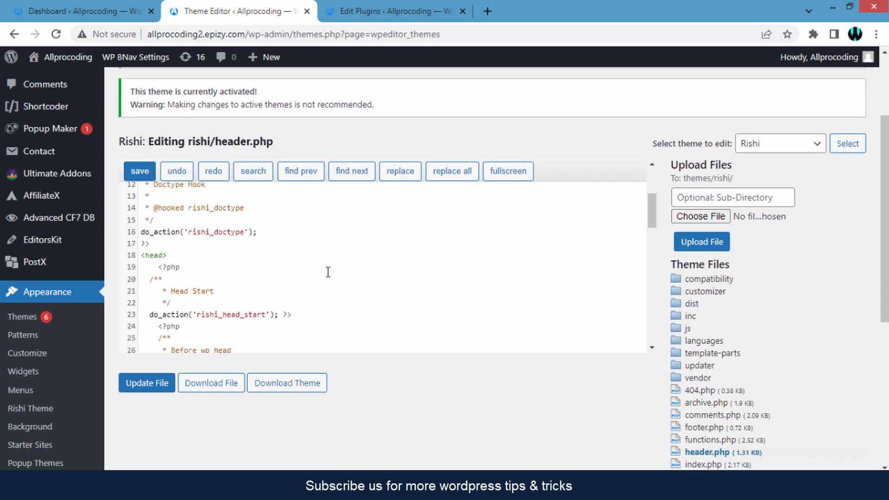
{"action": "left_click", "coordinate": [299, 272]}
{"action": "key", "text": "Return"}
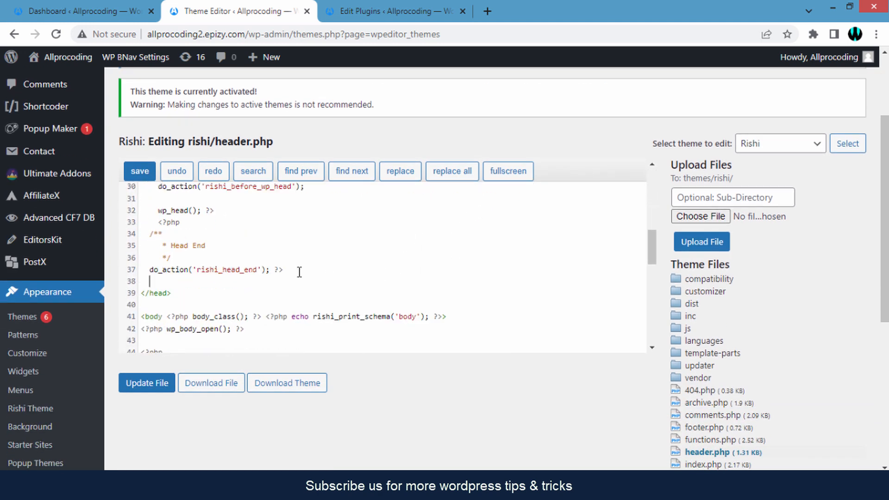
{"action": "key", "text": "Return"}
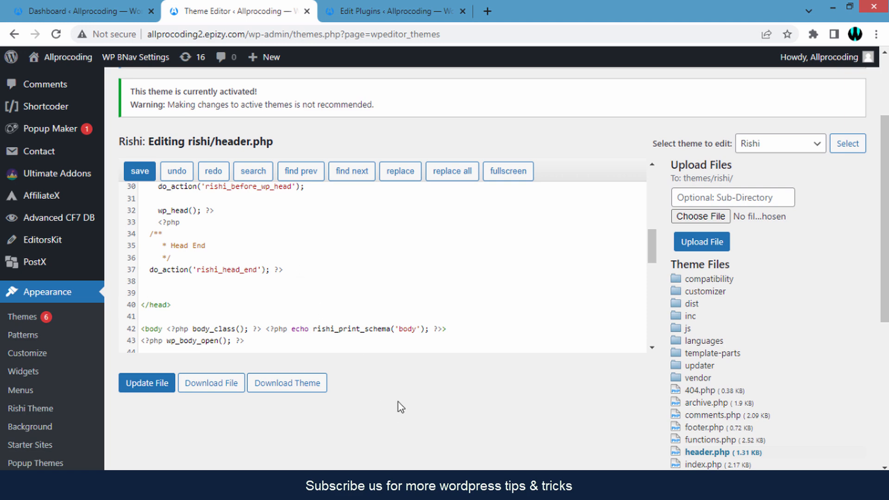
Update the theme's header.php file to save the edit.
{"action": "scroll", "coordinate": [396, 378], "scroll_direction": "down", "scroll_amount": 3}
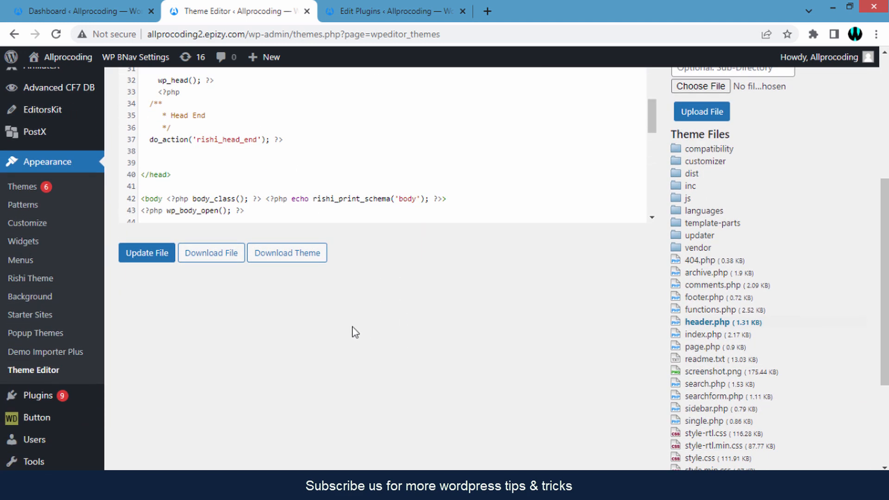
{"action": "left_click", "coordinate": [154, 264]}
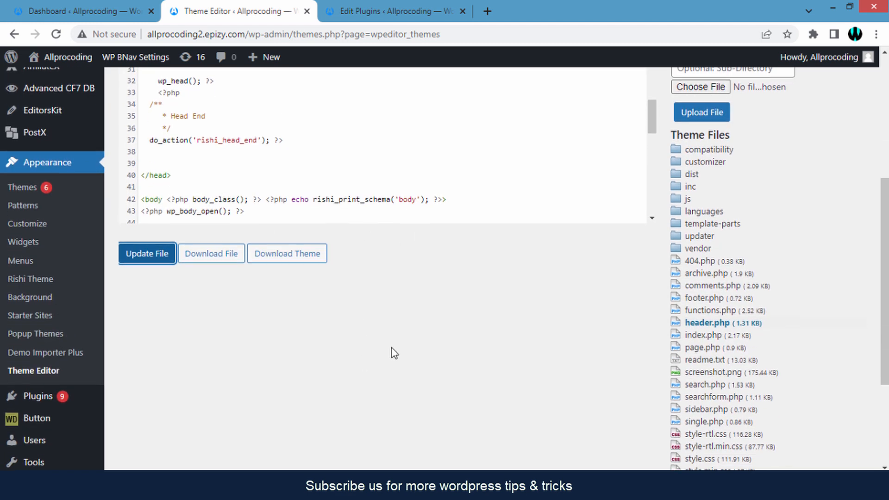
{"action": "scroll", "coordinate": [391, 353], "scroll_direction": "up", "scroll_amount": 1}
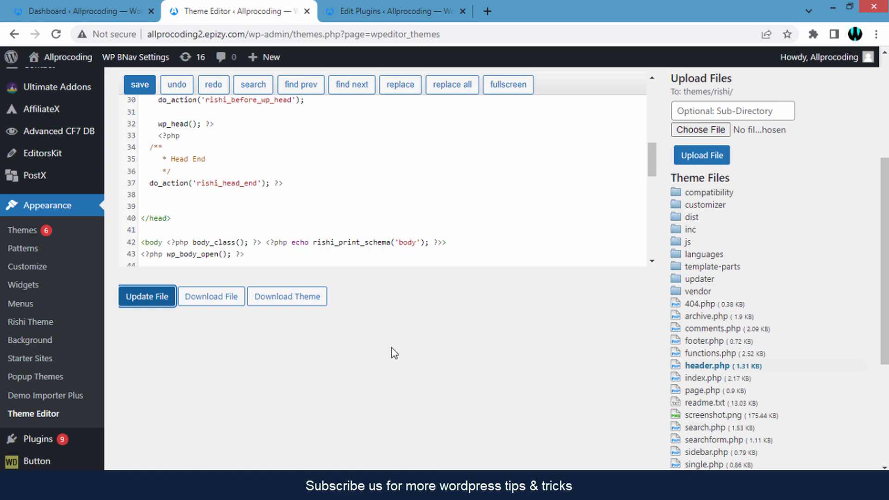
{"action": "scroll", "coordinate": [391, 354], "scroll_direction": "down", "scroll_amount": 1}
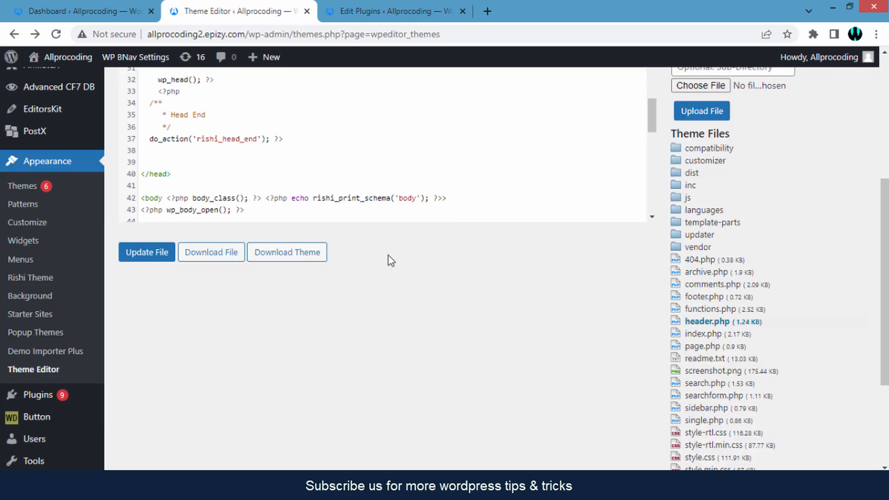
Open WP Editor's plugin file editor and choose Button as the plugin to edit.
{"action": "scroll", "coordinate": [388, 256], "scroll_direction": "down", "scroll_amount": 3}
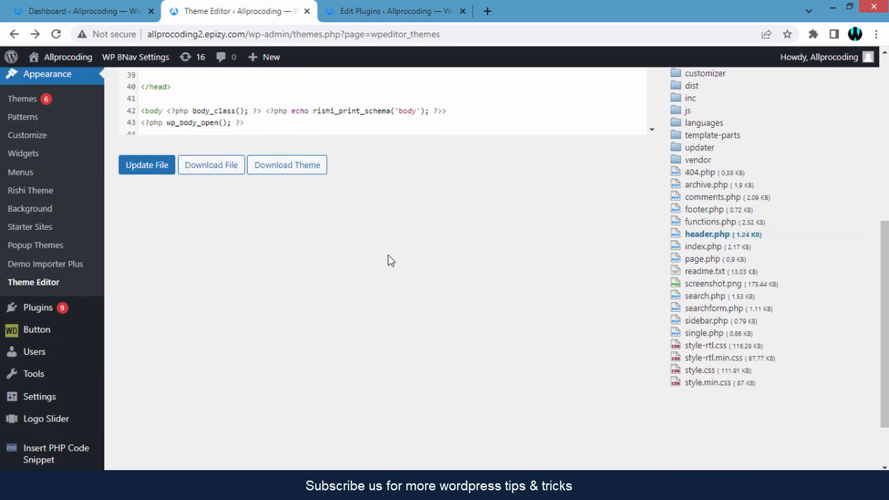
{"action": "mouse_move", "coordinate": [62, 273]}
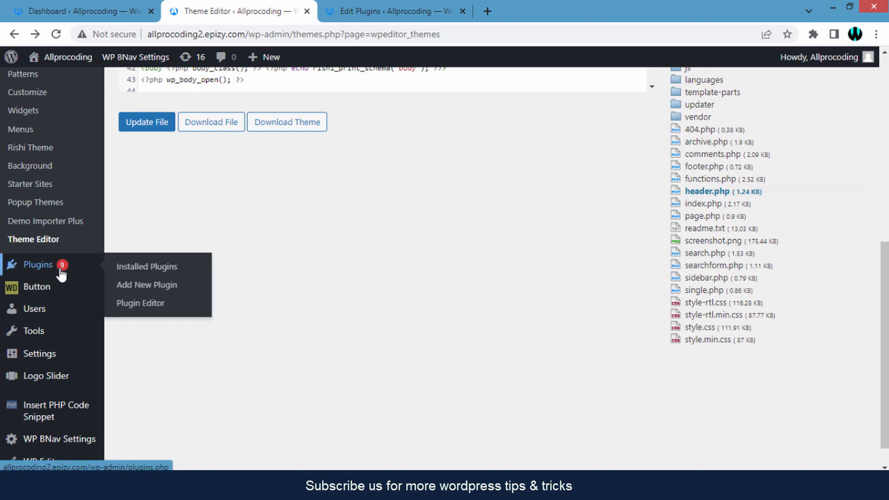
{"action": "left_click", "coordinate": [140, 303]}
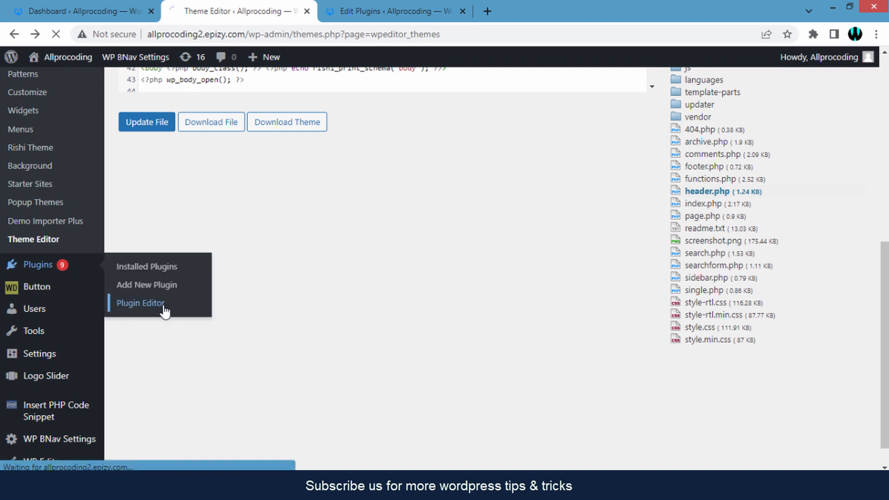
{"action": "left_click", "coordinate": [766, 258]}
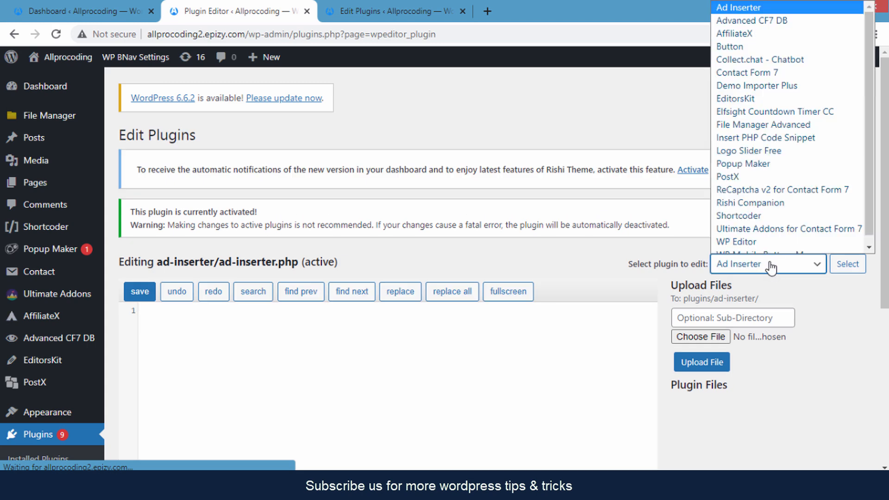
{"action": "left_click", "coordinate": [730, 39]}
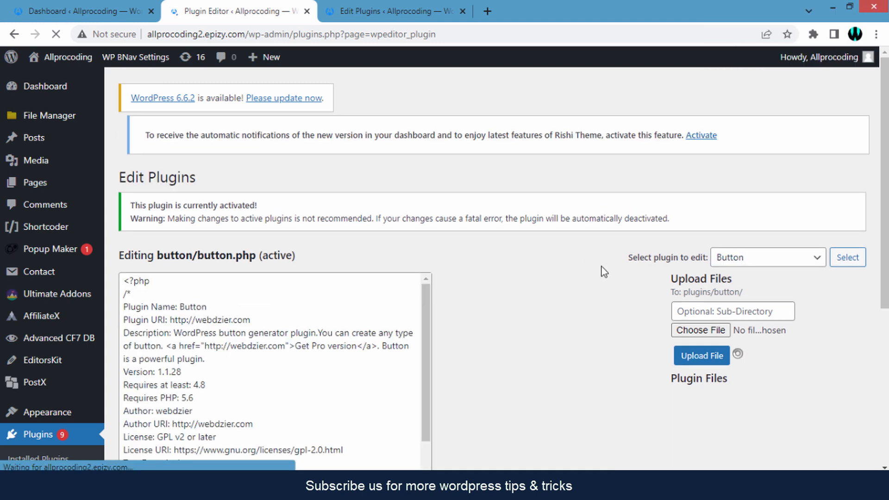
Insert two blank lines after the Domain Path line in the Button plugin's button.php and update the file.
{"action": "scroll", "coordinate": [602, 271], "scroll_direction": "down", "scroll_amount": 2}
{"action": "scroll", "coordinate": [602, 267], "scroll_direction": "down", "scroll_amount": 3}
{"action": "scroll", "coordinate": [459, 217], "scroll_direction": "down", "scroll_amount": 2}
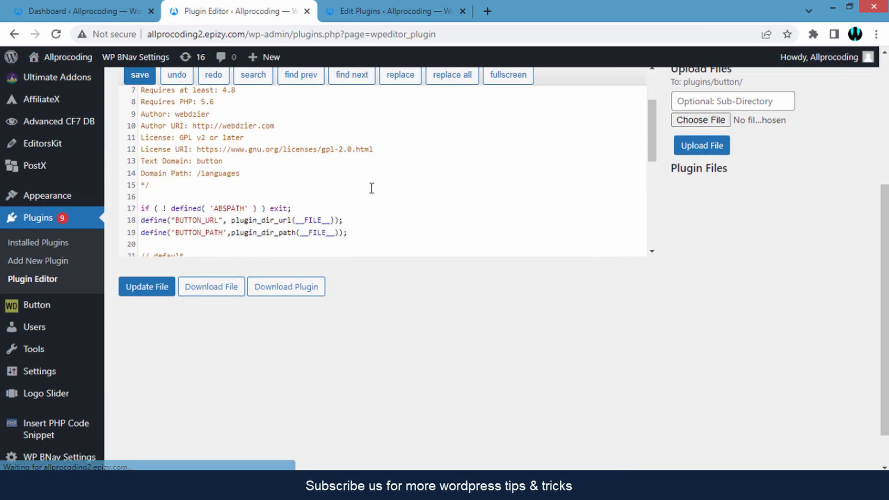
{"action": "left_click", "coordinate": [286, 172]}
{"action": "key", "text": "Return"}
{"action": "key", "text": "Return"}
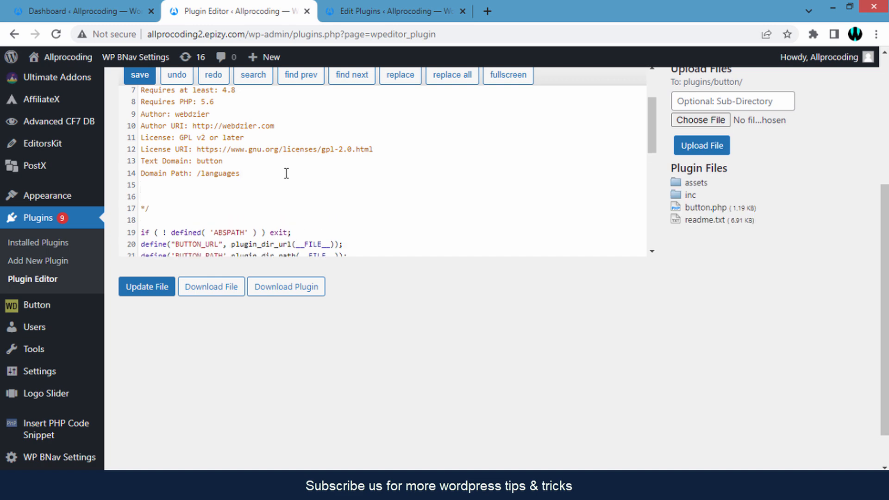
{"action": "scroll", "coordinate": [434, 297], "scroll_direction": "down", "scroll_amount": 1}
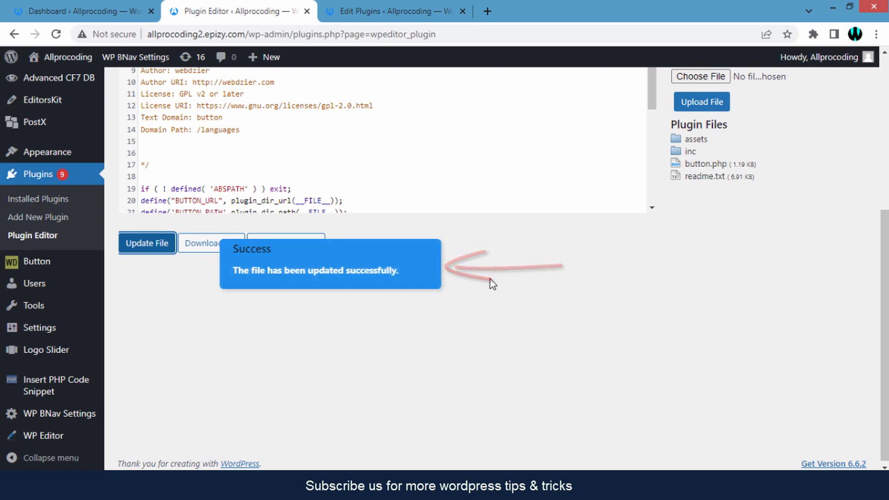
{"action": "scroll", "coordinate": [443, 330], "scroll_direction": "up", "scroll_amount": 7}
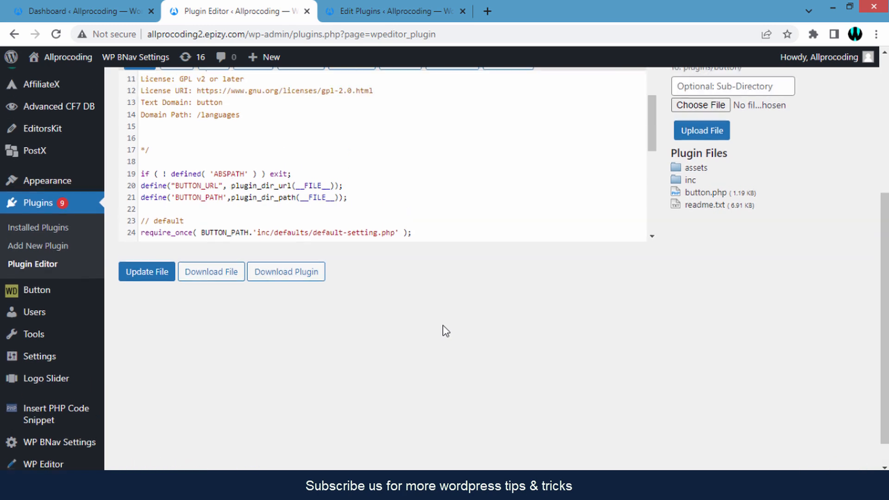
{"action": "scroll", "coordinate": [455, 299], "scroll_direction": "up", "scroll_amount": 2}
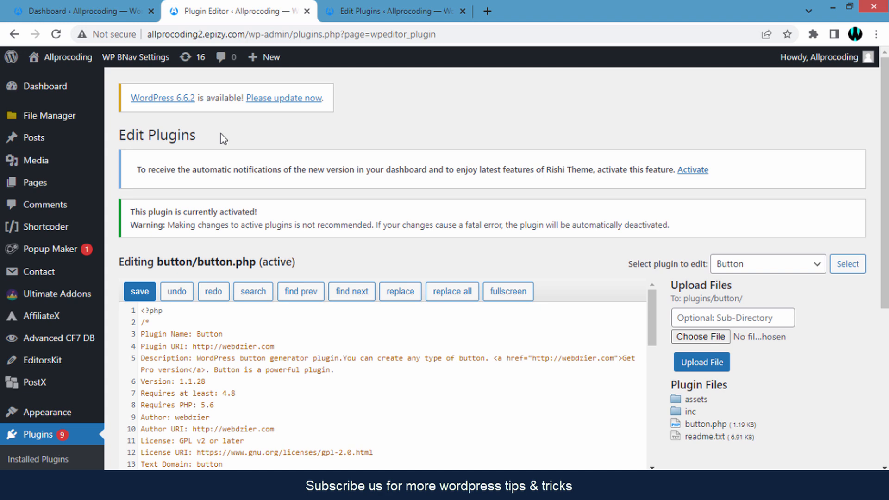
Return to the already open WordPress Dashboard page and view it.
{"action": "left_click", "coordinate": [63, 3]}
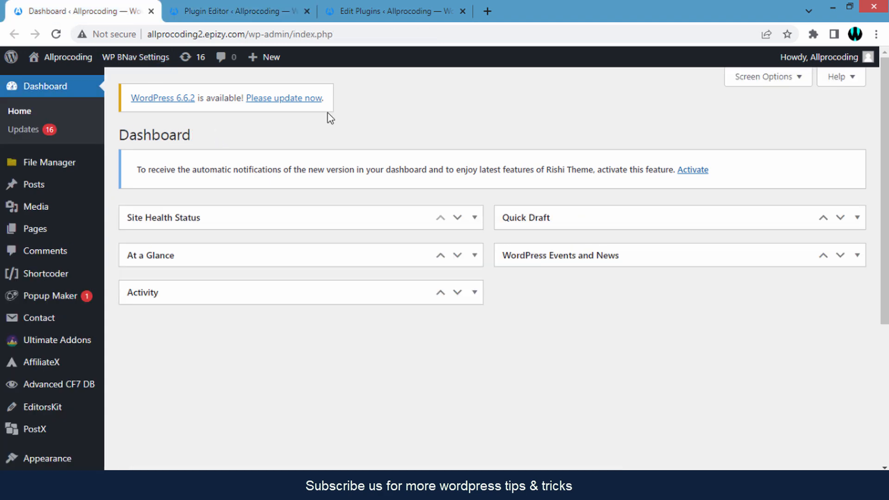
{"action": "scroll", "coordinate": [488, 197], "scroll_direction": "down", "scroll_amount": 1}
{"action": "scroll", "coordinate": [489, 199], "scroll_direction": "up", "scroll_amount": 2}
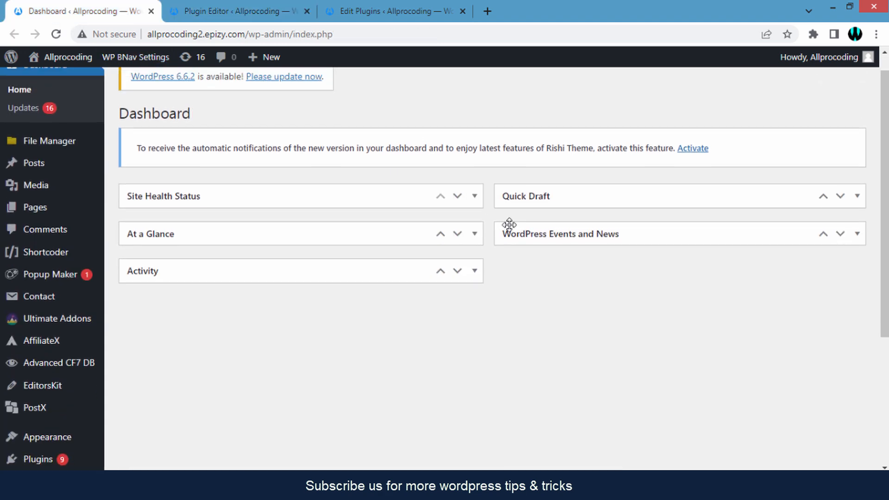